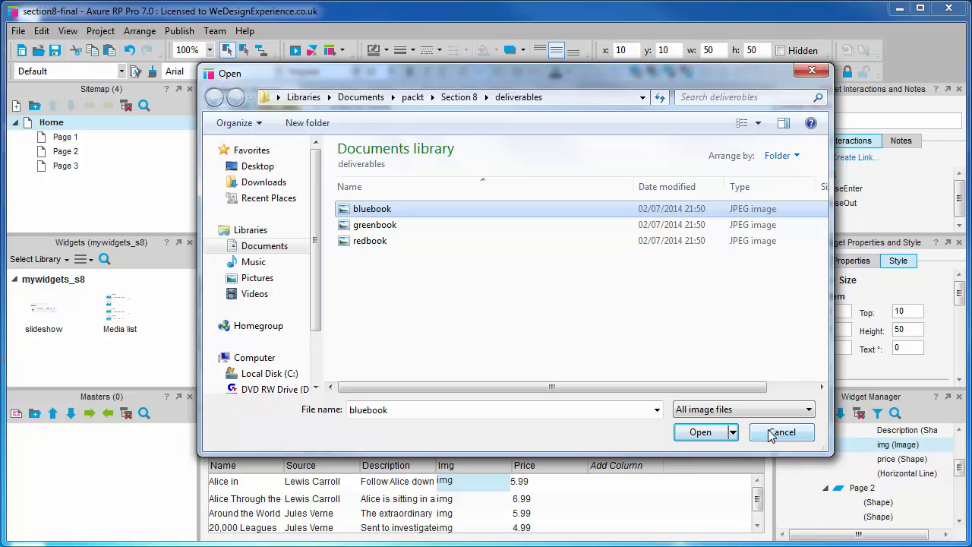
Step: Enlarge the repeater dataset area and import the bluebook image into the first row's Img cell
{"action": "left_click", "coordinate": [771, 432]}
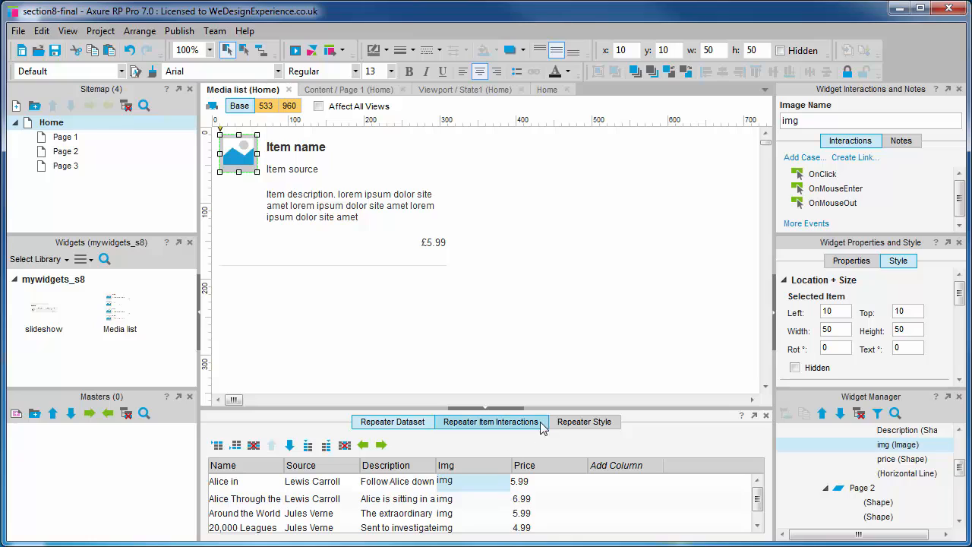
{"action": "left_click_drag", "start_coordinate": [566, 408], "coordinate": [571, 304]}
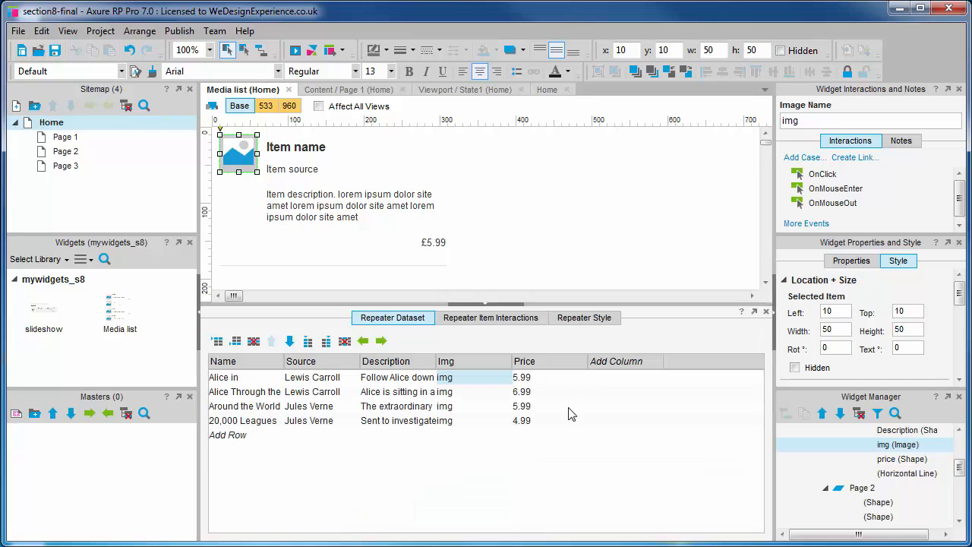
{"action": "right_click", "coordinate": [475, 376]}
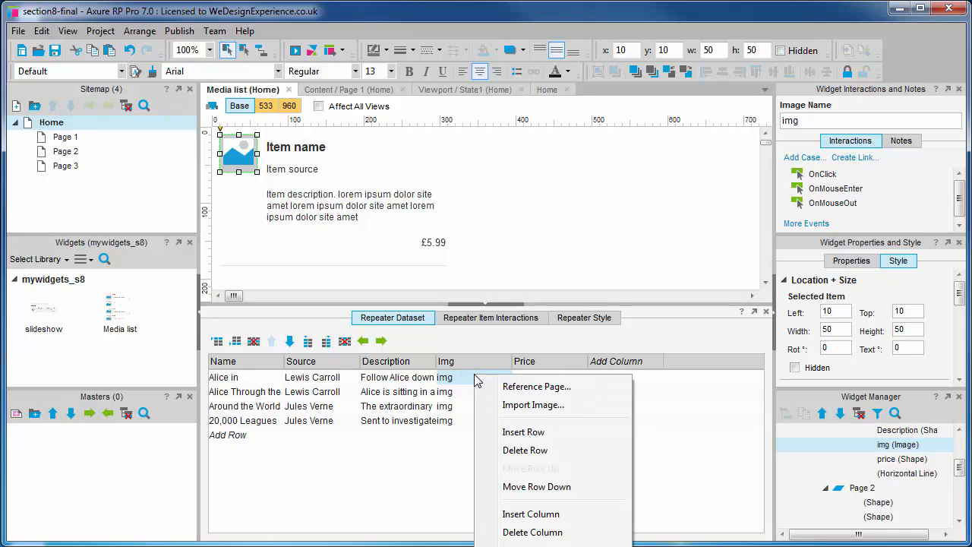
{"action": "left_click", "coordinate": [562, 410]}
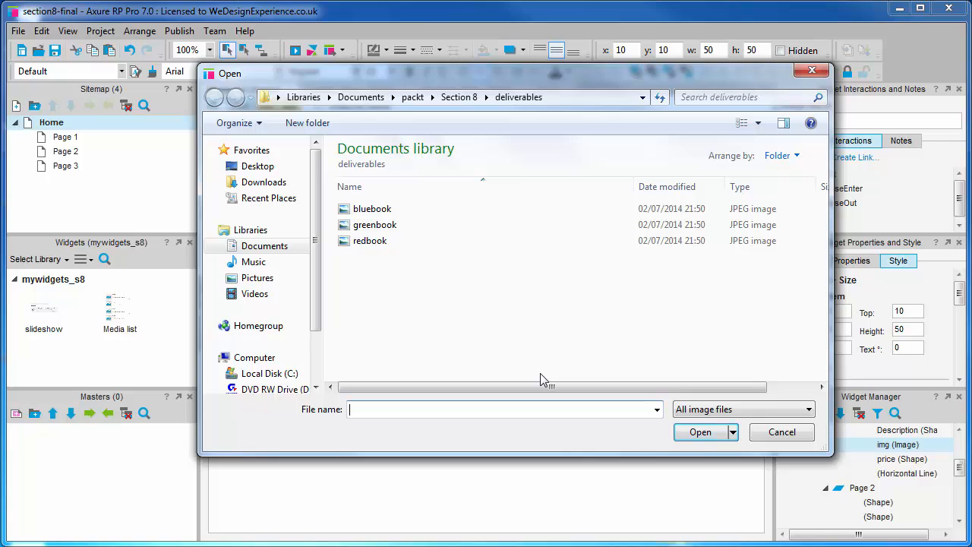
{"action": "double_click", "coordinate": [372, 208]}
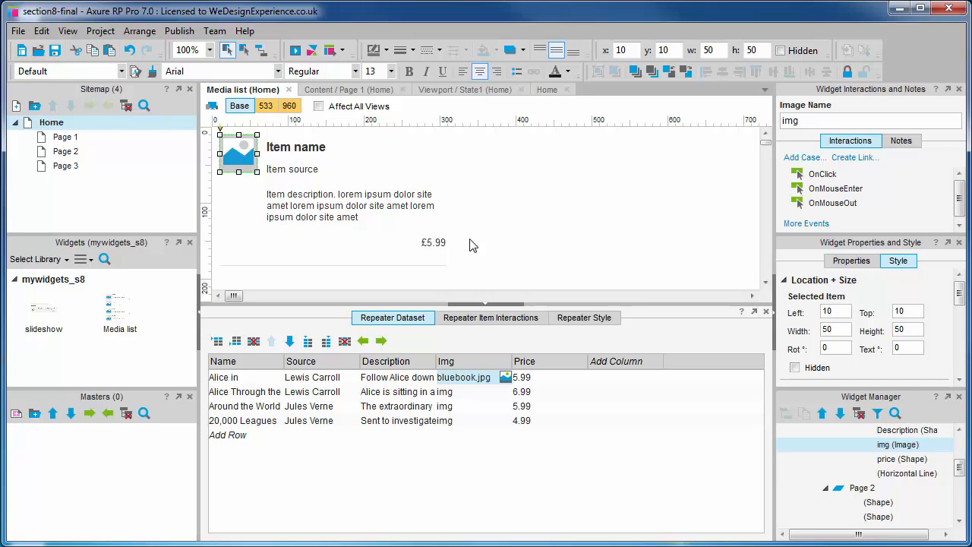
Step: Import the redbook image into the Img cell of the Alice Through the Looking-Glass row
{"action": "left_click", "coordinate": [458, 391]}
{"action": "right_click", "coordinate": [486, 393]}
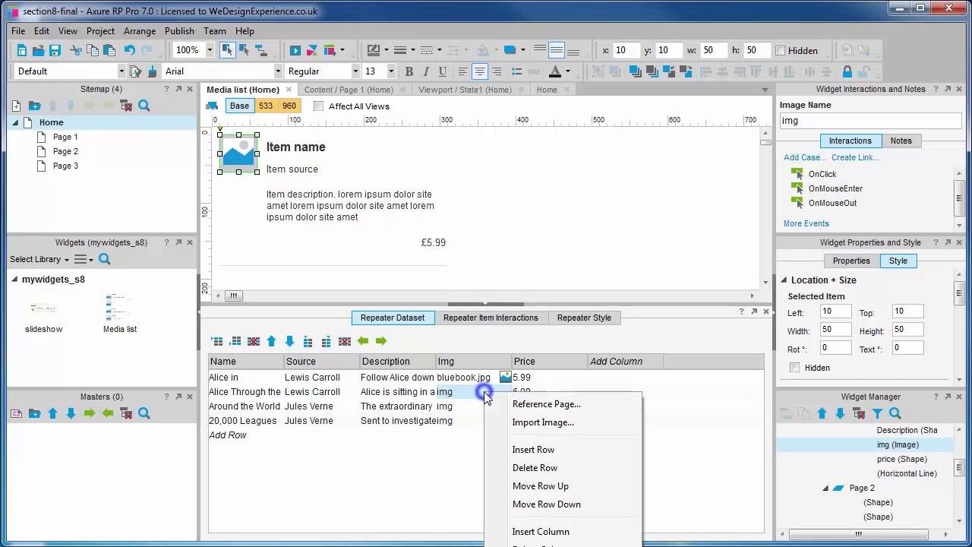
{"action": "left_click", "coordinate": [542, 423]}
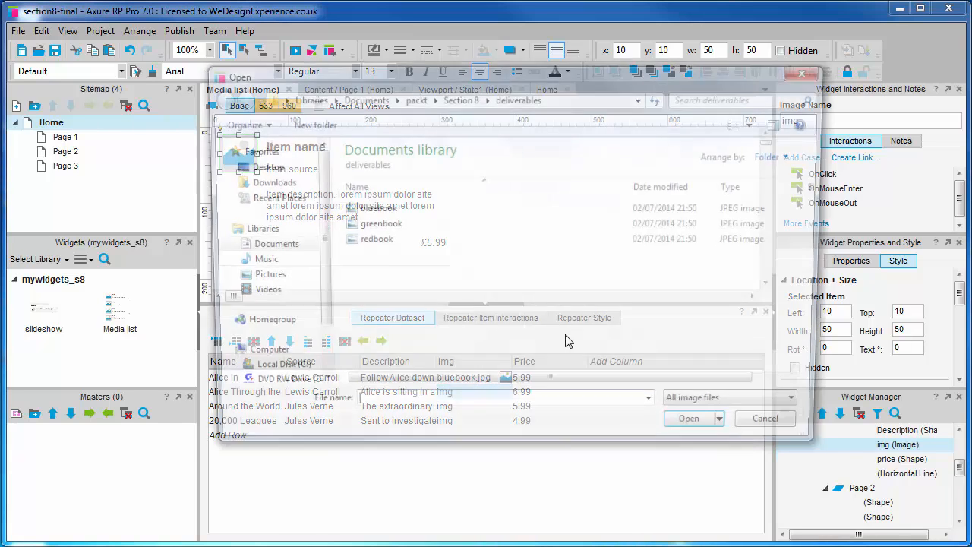
{"action": "left_click", "coordinate": [413, 242]}
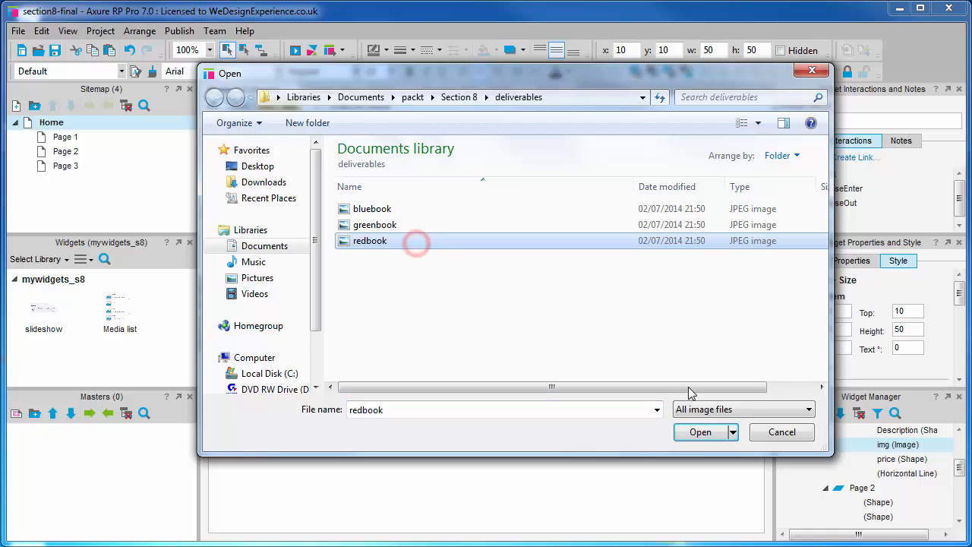
{"action": "left_click", "coordinate": [699, 432]}
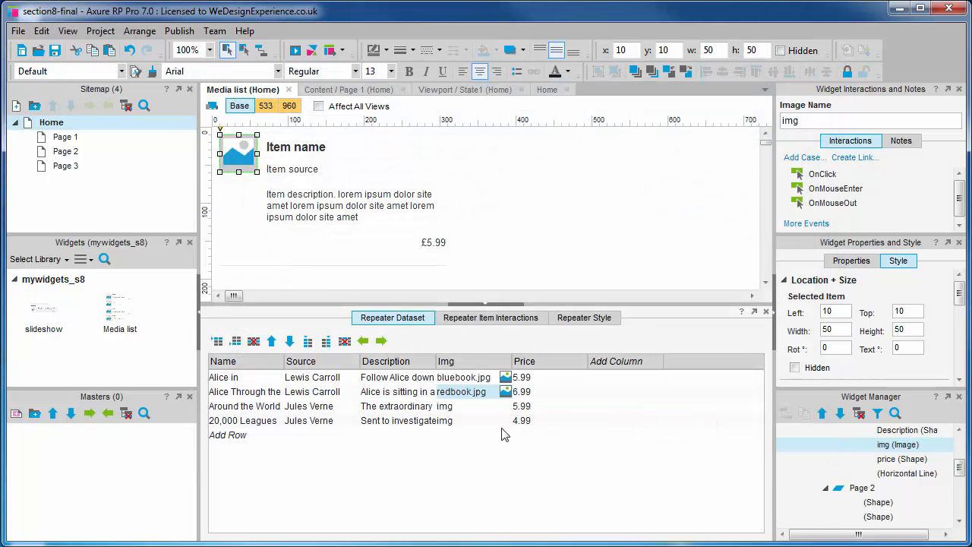
Step: Import the greenbook image into the Img cell of the Around the World in 80 Days row
{"action": "right_click", "coordinate": [476, 410]}
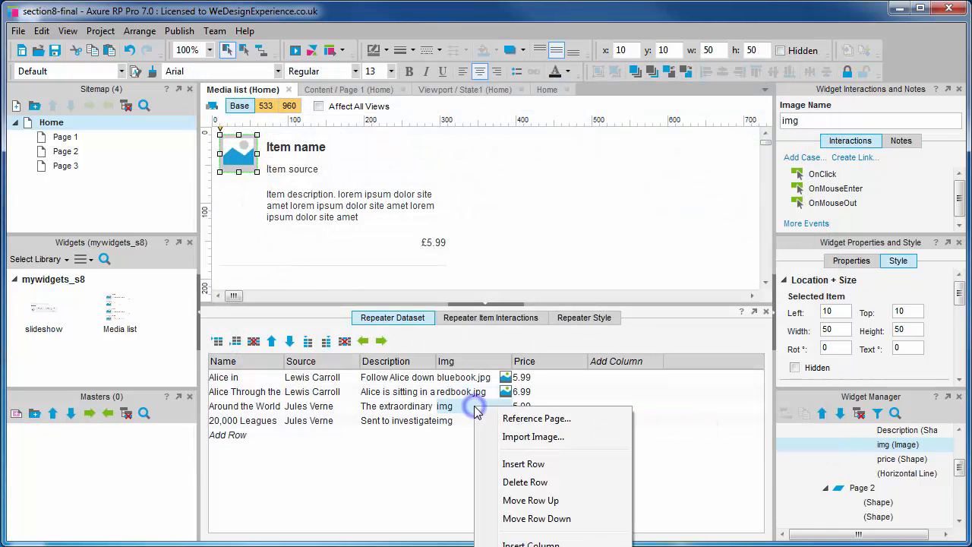
{"action": "left_click", "coordinate": [505, 436]}
{"action": "double_click", "coordinate": [361, 224]}
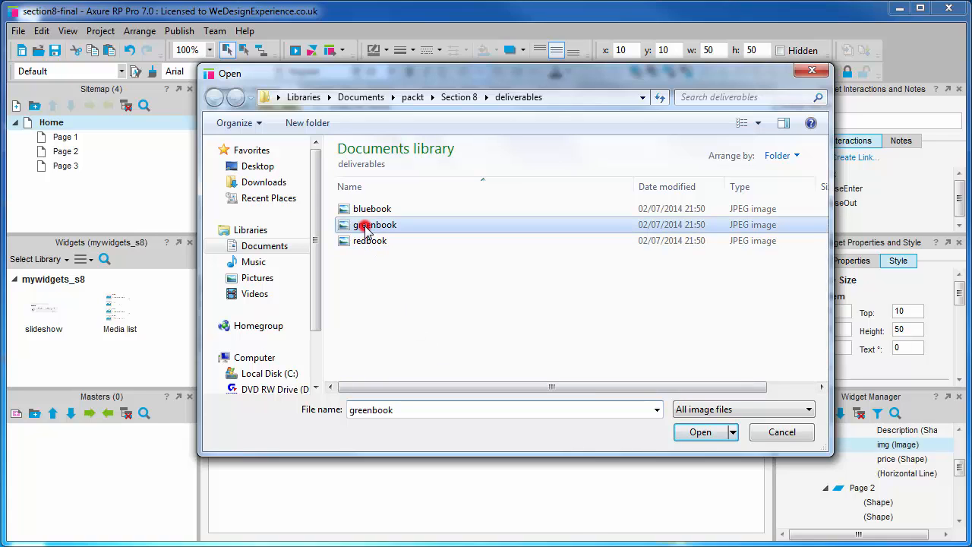
Step: Import the bluebook image into the Img cell of the 20,000 Leagues Under the Sea row
{"action": "left_click", "coordinate": [469, 422]}
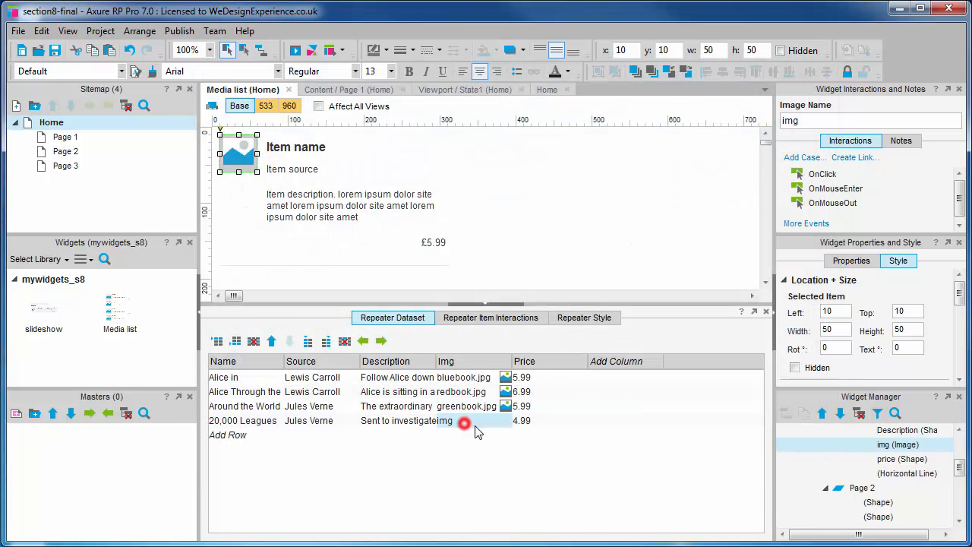
{"action": "right_click", "coordinate": [477, 422]}
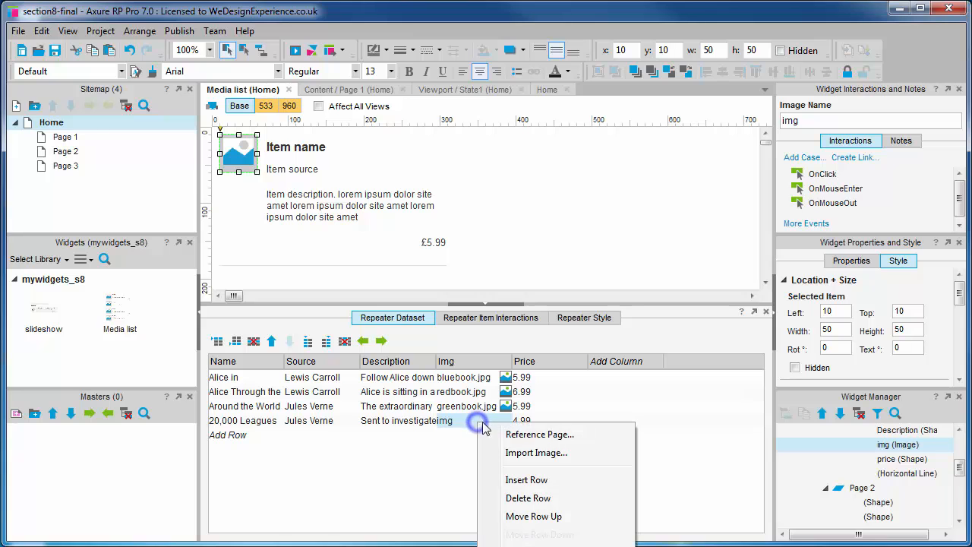
{"action": "left_click", "coordinate": [549, 453]}
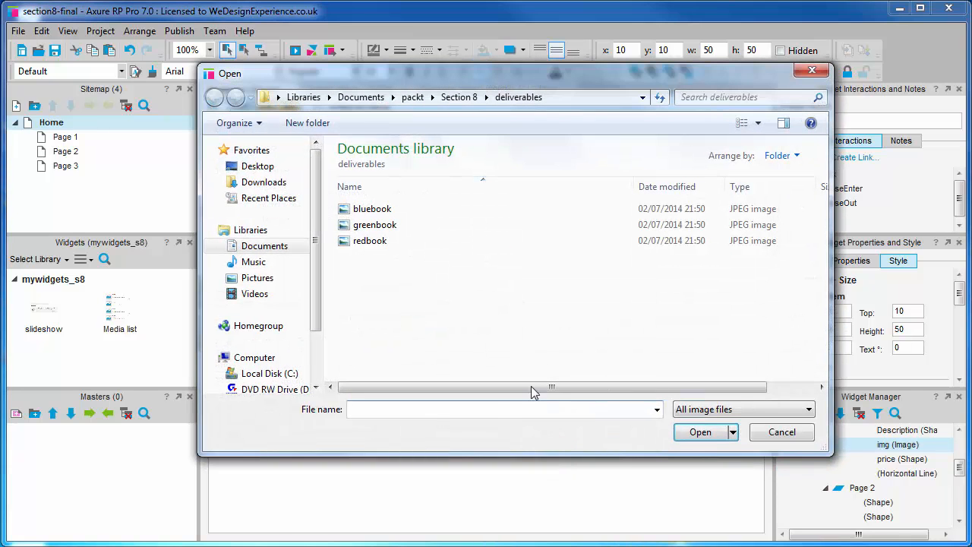
{"action": "left_click", "coordinate": [374, 211]}
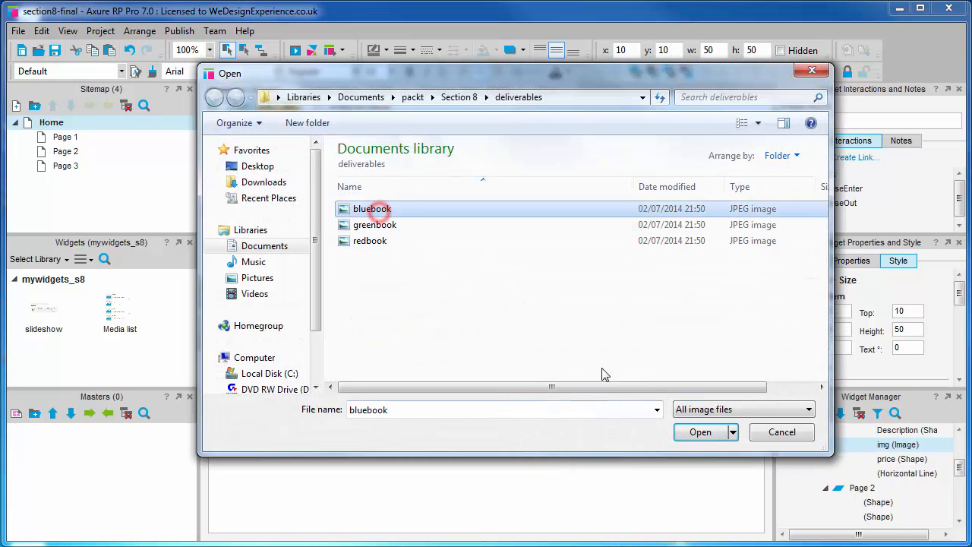
{"action": "left_click", "coordinate": [687, 432]}
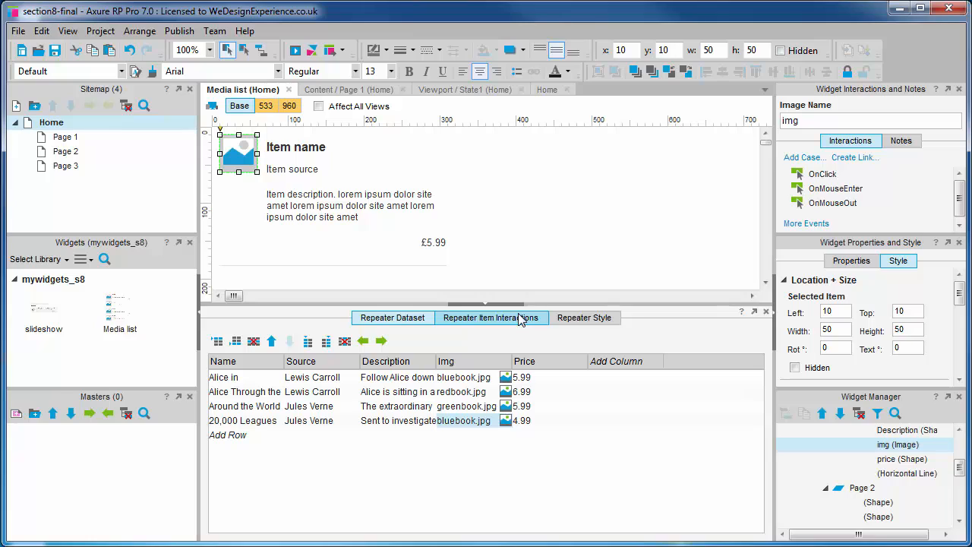
Step: Add a Set Image action for the img widget to Case 1 of the repeater's OnItemLoad interaction
{"action": "mouse_move", "coordinate": [507, 399]}
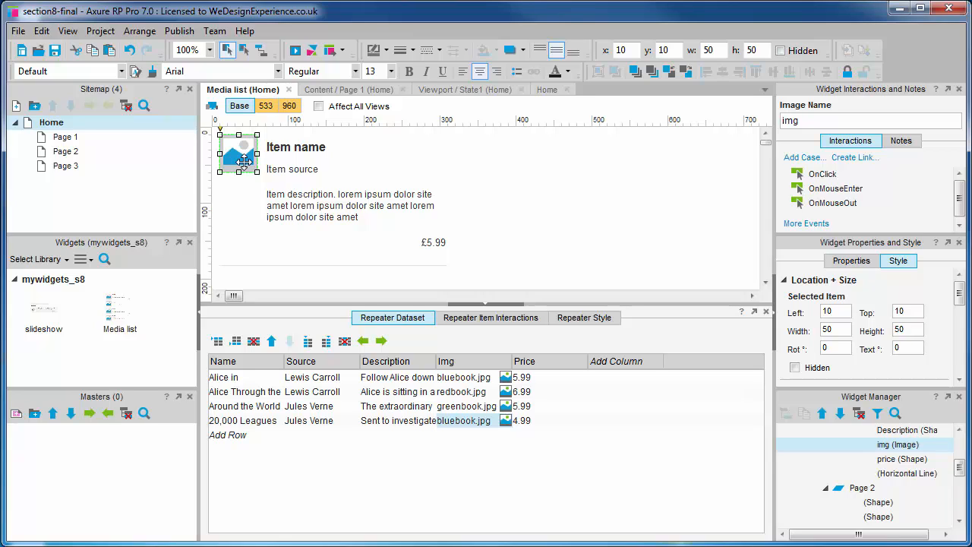
{"action": "left_click", "coordinate": [516, 322]}
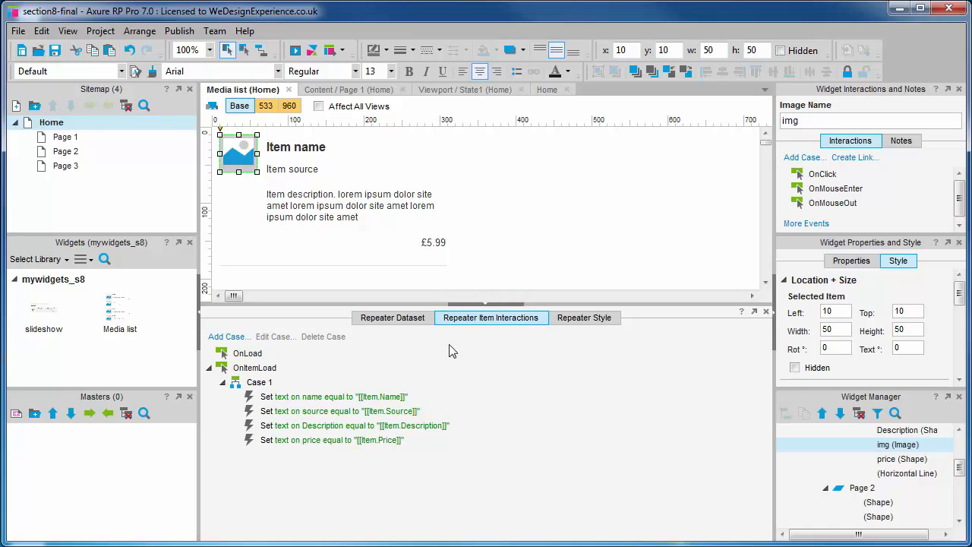
{"action": "double_click", "coordinate": [262, 382]}
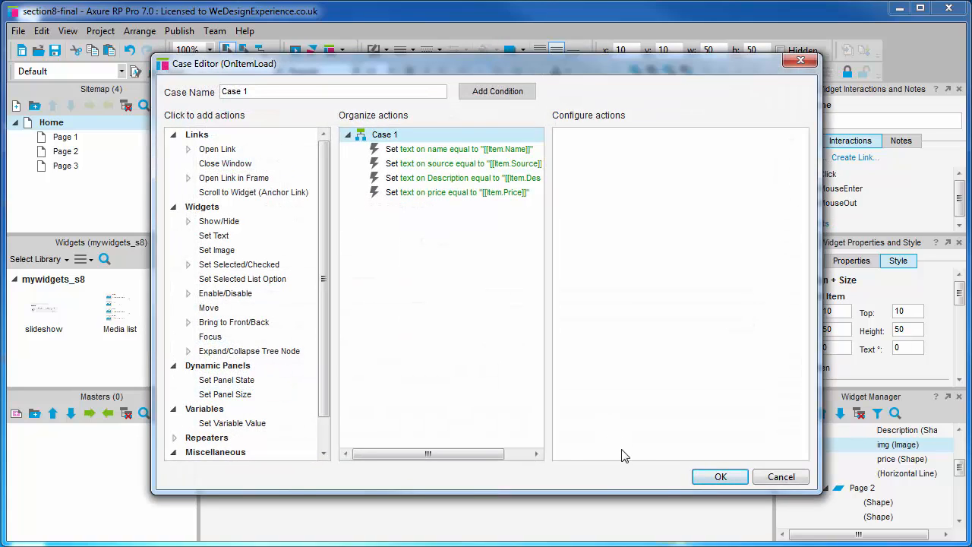
{"action": "left_click", "coordinate": [249, 251]}
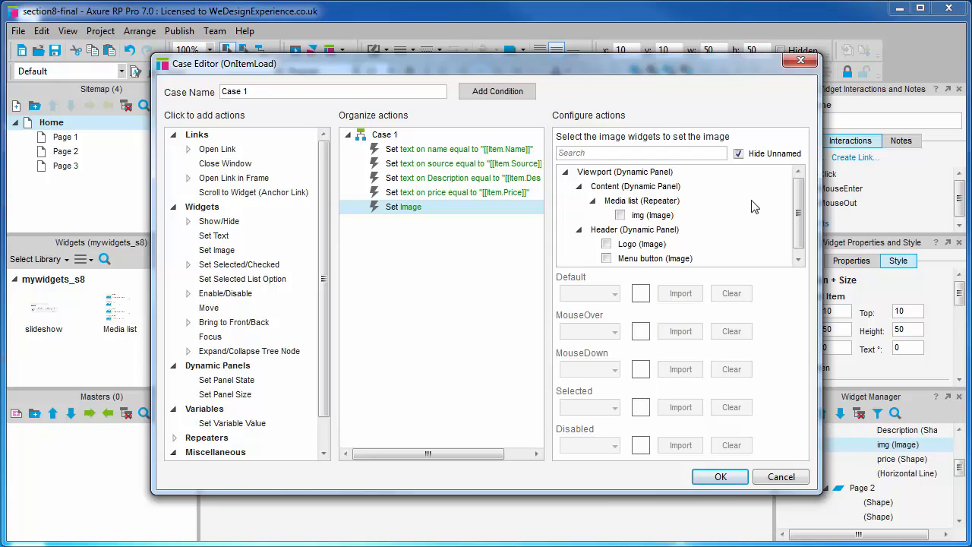
{"action": "left_click", "coordinate": [620, 216]}
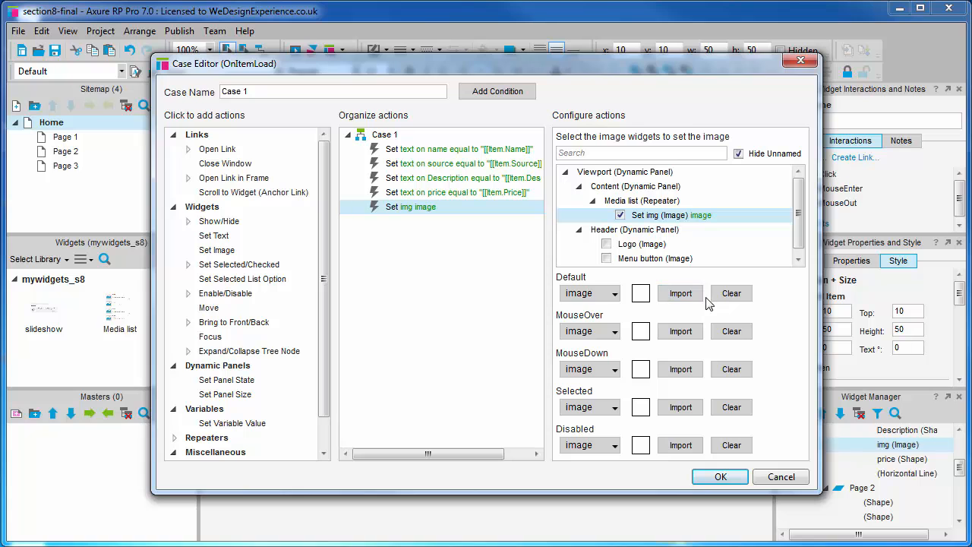
{"action": "left_click", "coordinate": [686, 298]}
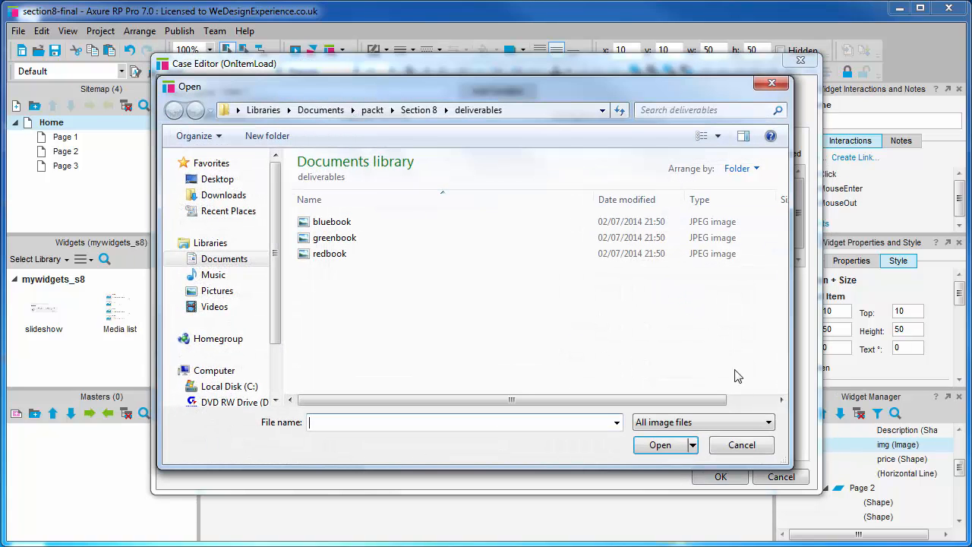
{"action": "left_click", "coordinate": [741, 446]}
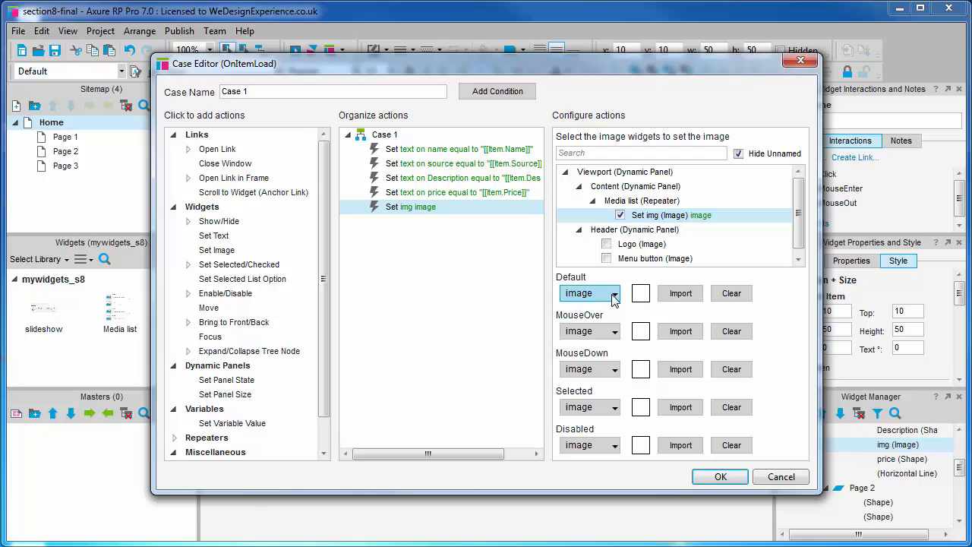
Step: Set the img widget's default image to the value [[Item.Img]] from the repeater dataset and save the case
{"action": "left_click", "coordinate": [613, 295]}
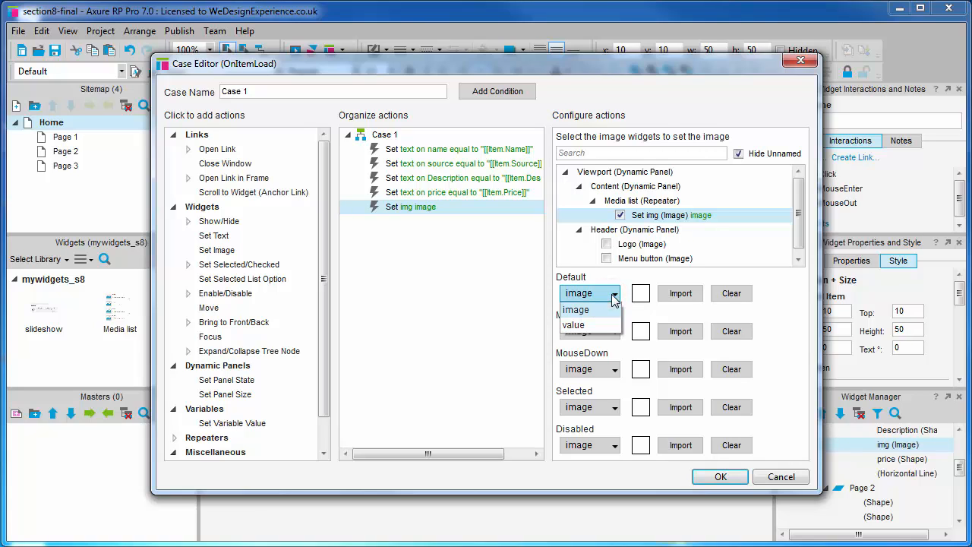
{"action": "left_click", "coordinate": [612, 324]}
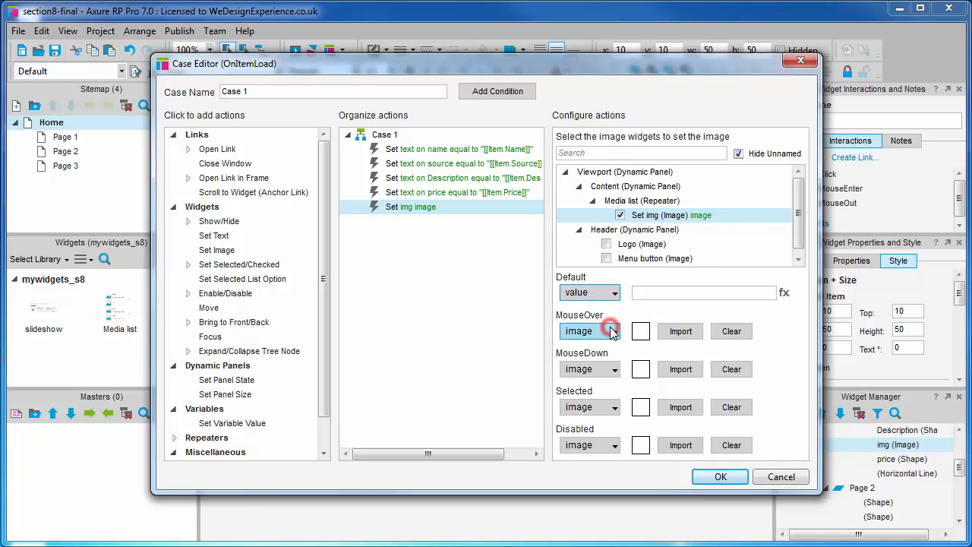
{"action": "left_click", "coordinate": [785, 295]}
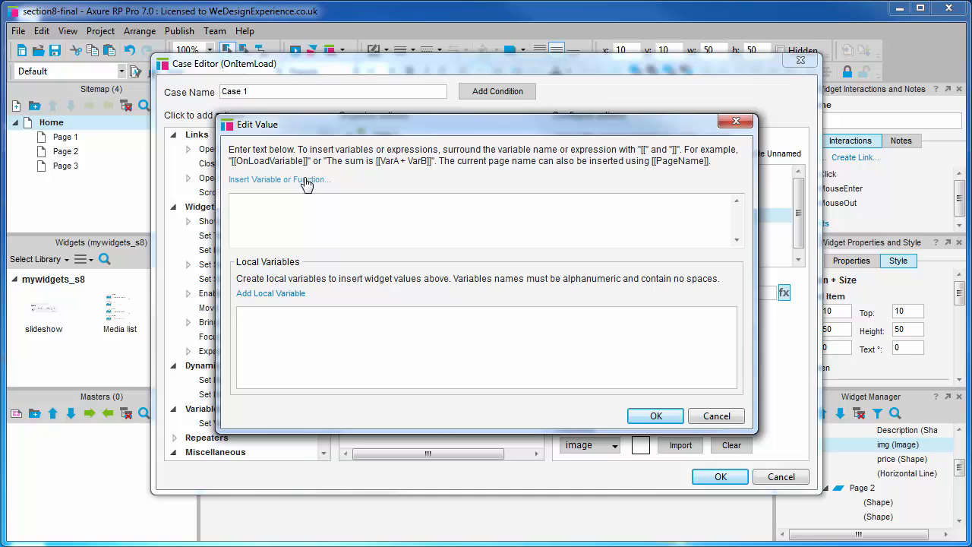
{"action": "left_click", "coordinate": [303, 181]}
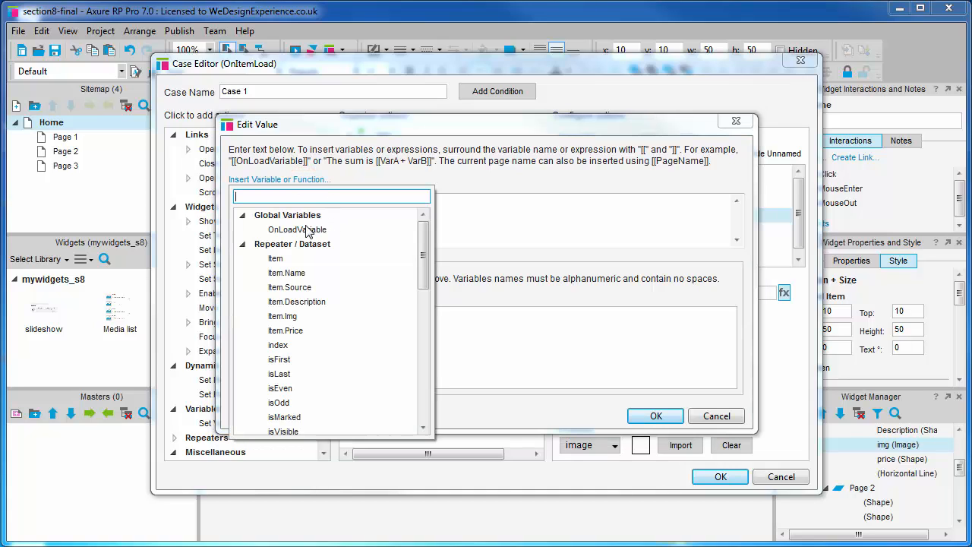
{"action": "left_click", "coordinate": [274, 246]}
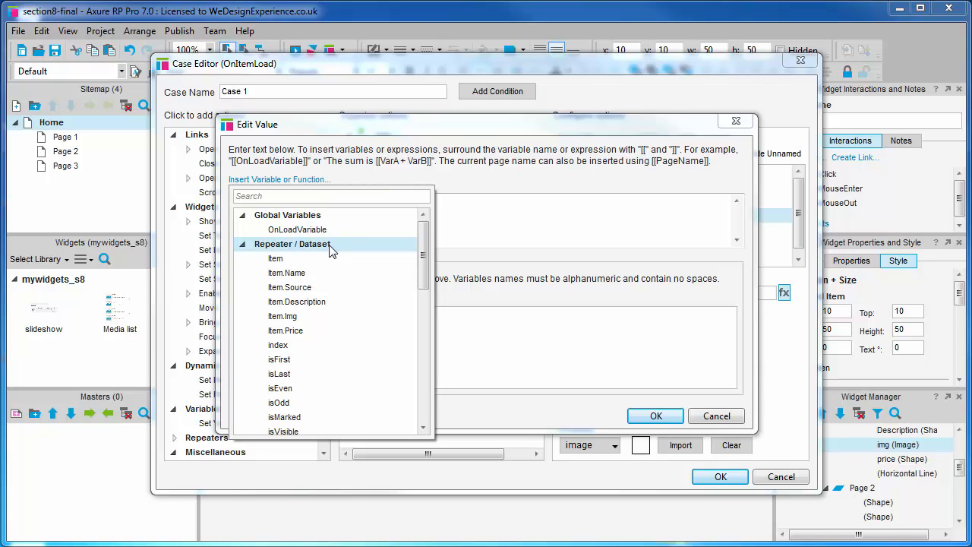
{"action": "left_click", "coordinate": [294, 318]}
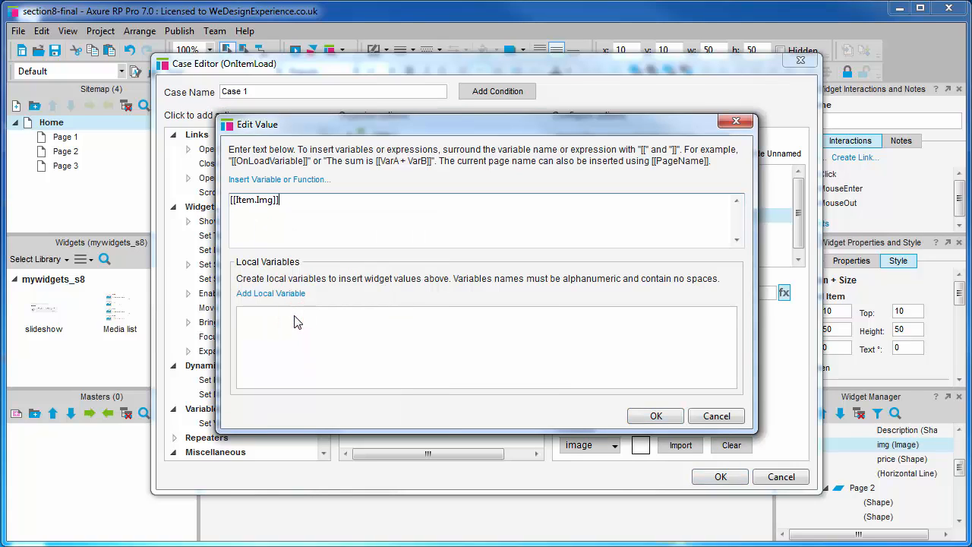
{"action": "left_click", "coordinate": [640, 417]}
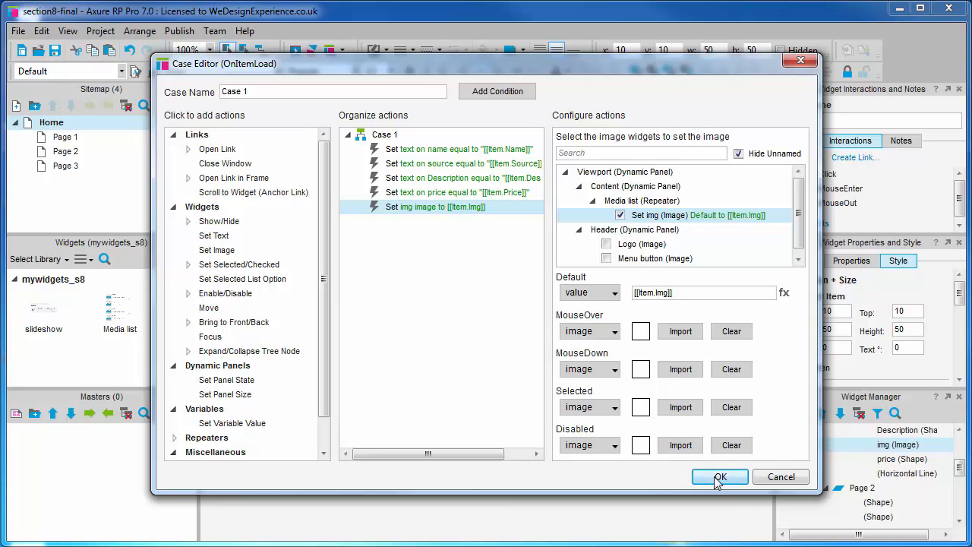
{"action": "left_click", "coordinate": [716, 477]}
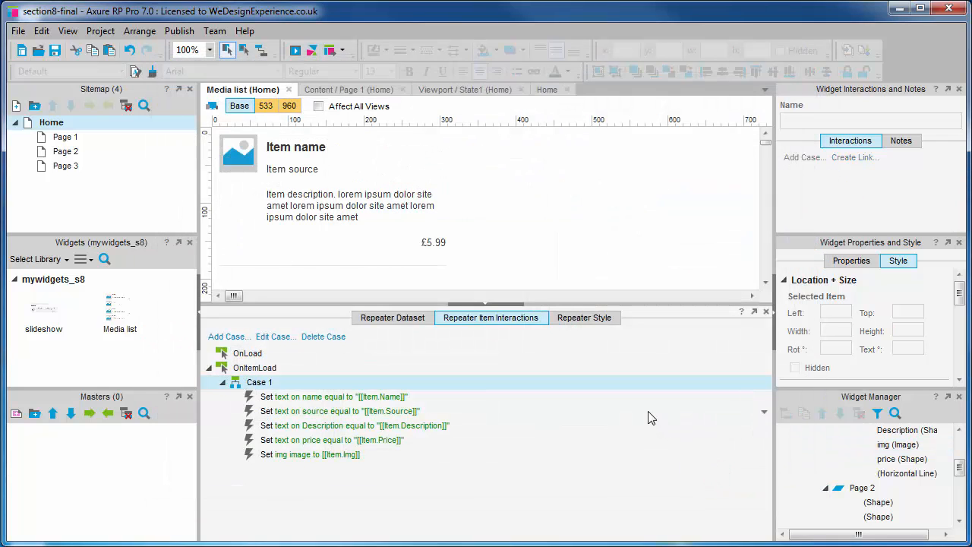
Step: Preview the Home page in the browser to check the book images, and return to Axure RP
{"action": "key", "text": "F5"}
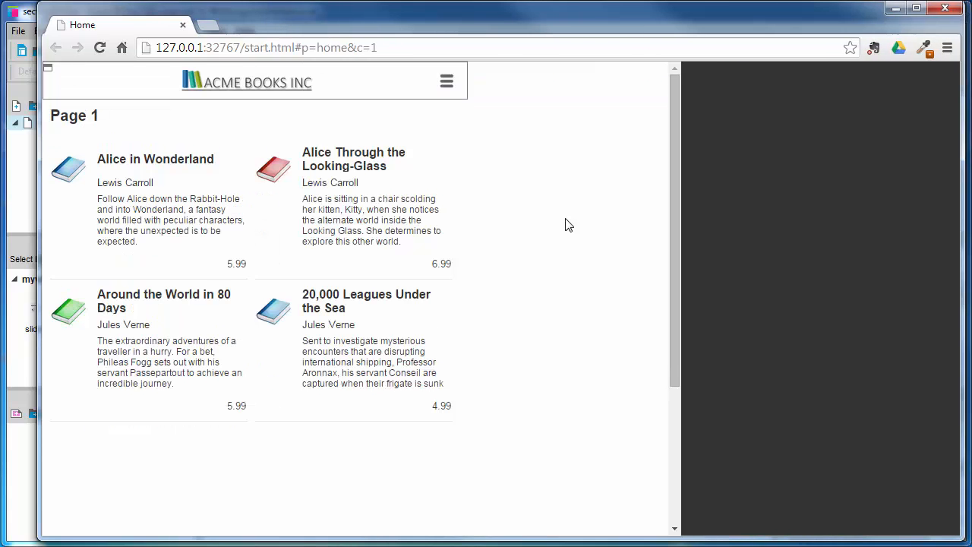
{"action": "key", "text": "alt+Tab"}
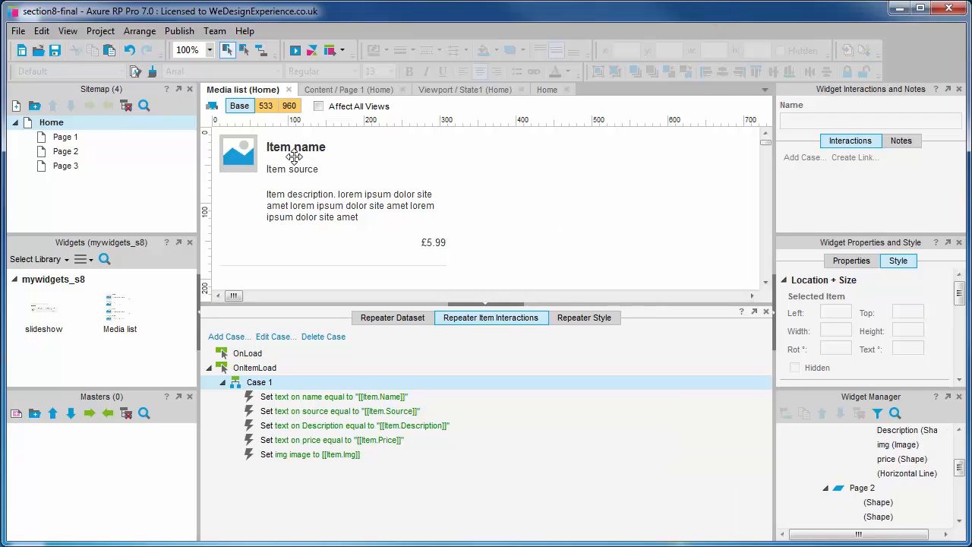
Step: Import the blue book image into the img widget in the Base view, keeping the widget's size instead of autosizing
{"action": "left_click", "coordinate": [244, 150]}
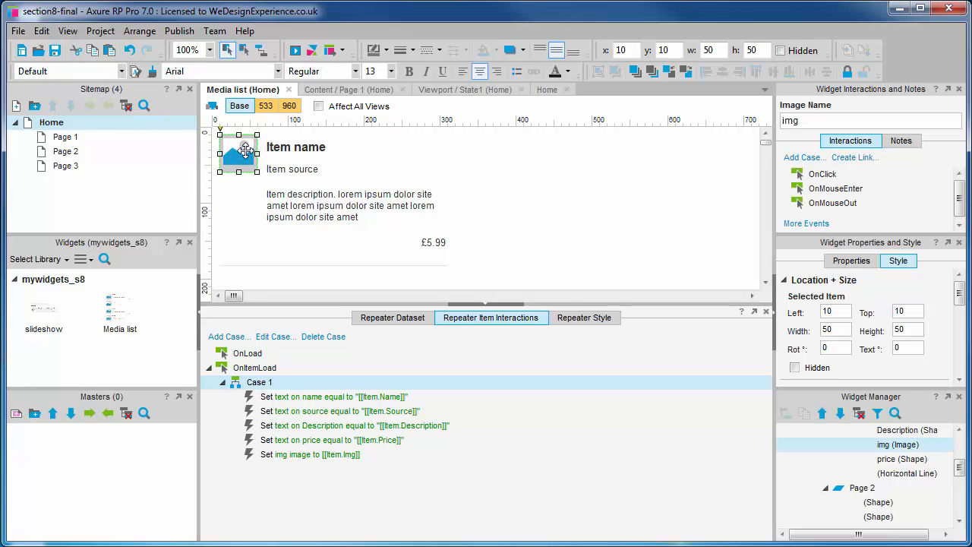
{"action": "double_click", "coordinate": [246, 149]}
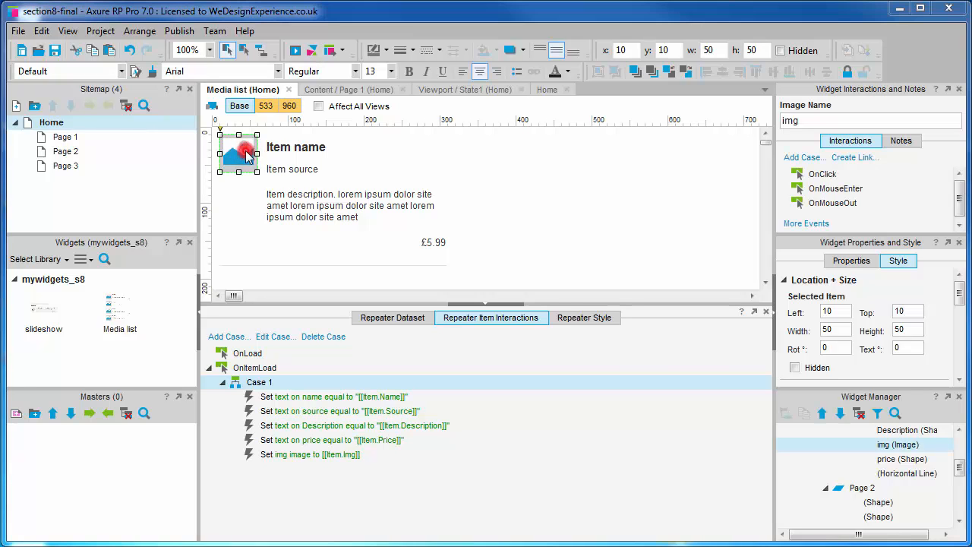
{"action": "double_click", "coordinate": [190, 168]}
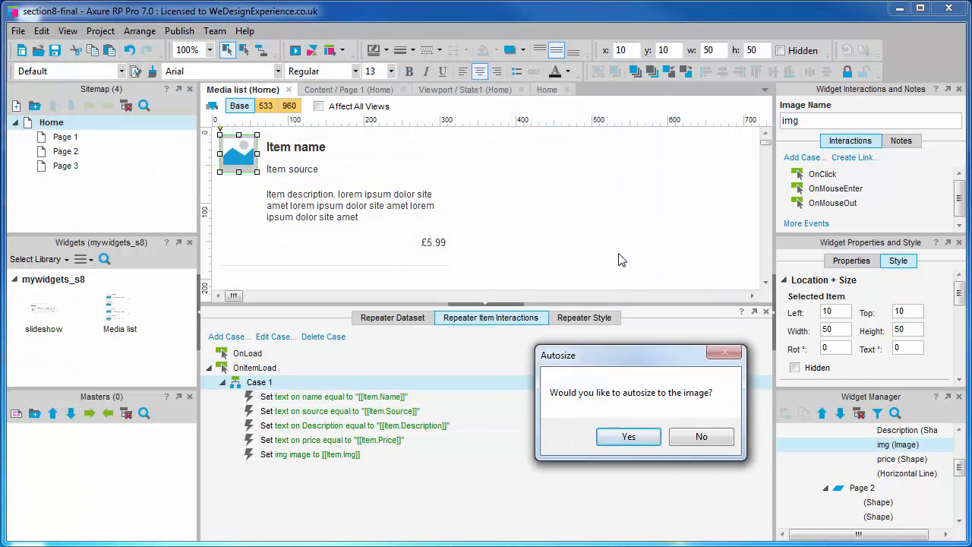
{"action": "left_click", "coordinate": [703, 437]}
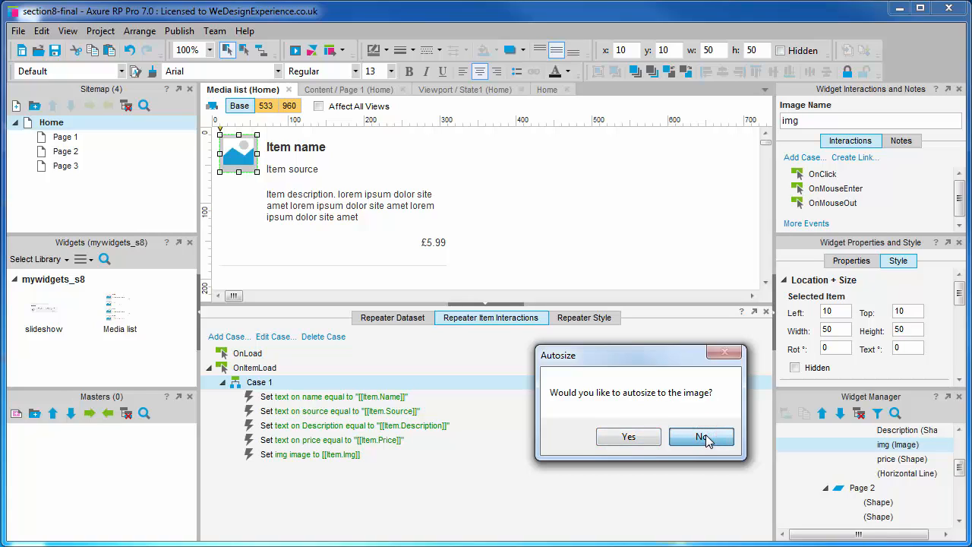
{"action": "left_click", "coordinate": [703, 438]}
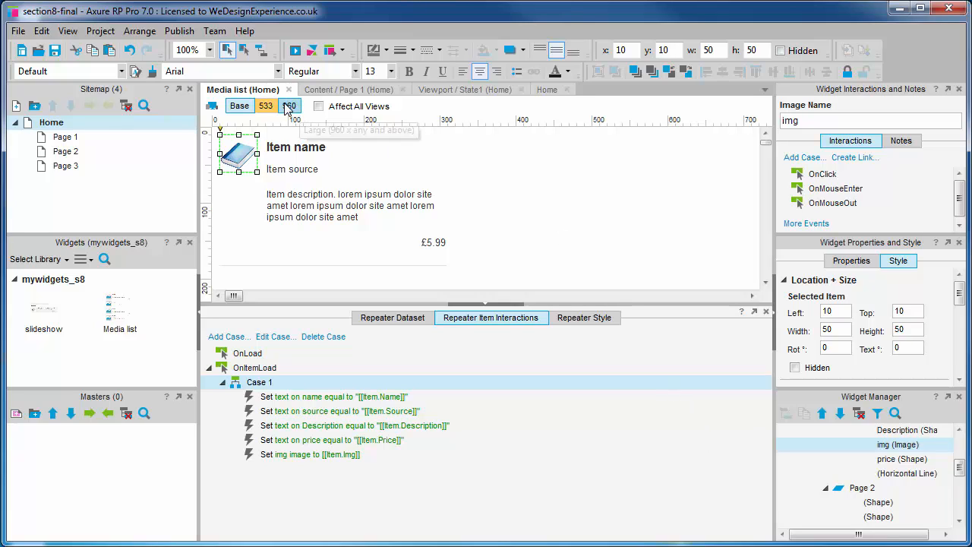
Step: Compare the img widget's size and the item layout across the Base, 533 and 960 adaptive views, ending in Base
{"action": "left_click", "coordinate": [264, 107]}
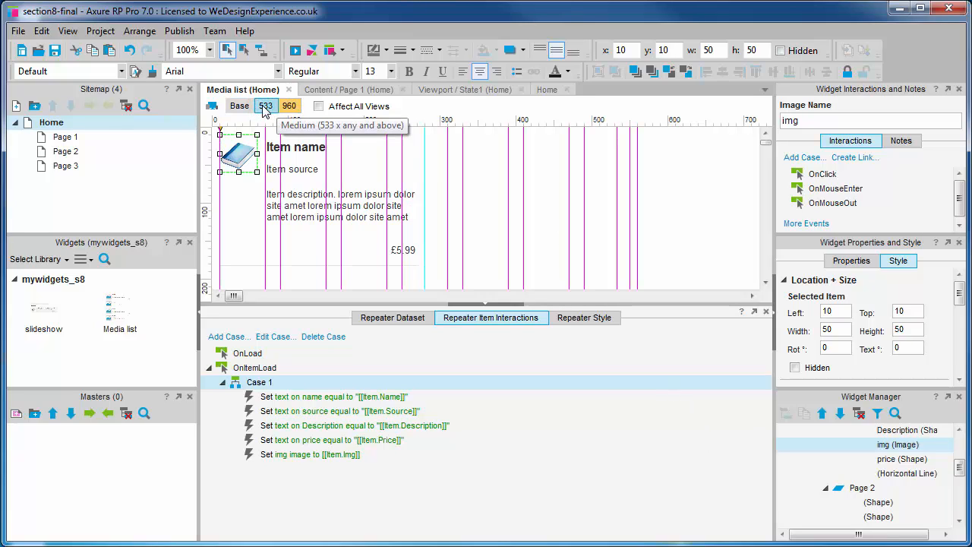
{"action": "left_click", "coordinate": [289, 106]}
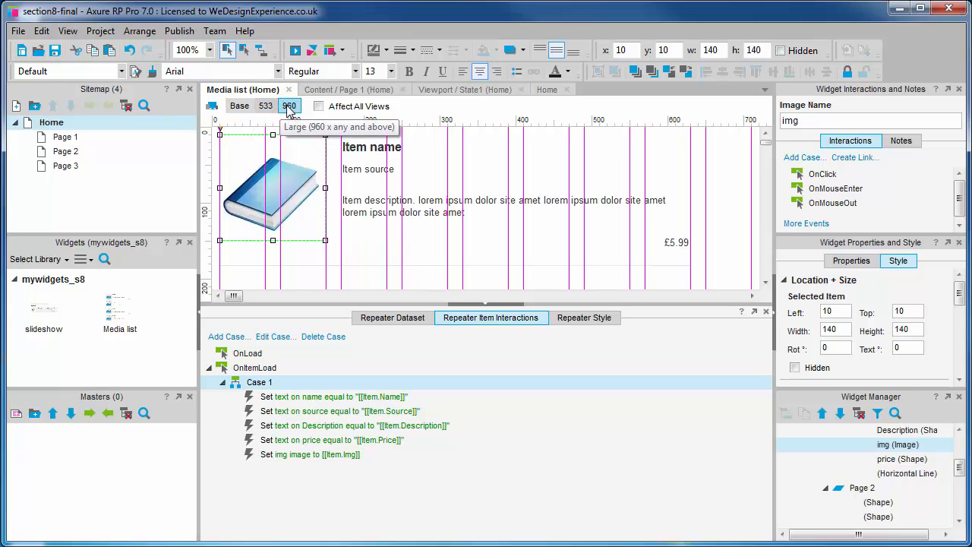
{"action": "left_click", "coordinate": [265, 106]}
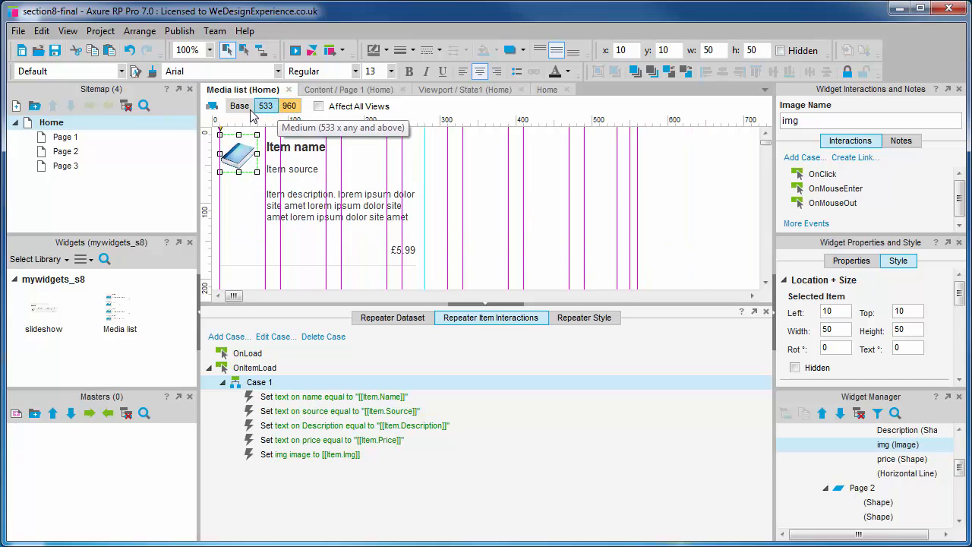
{"action": "left_click", "coordinate": [240, 107]}
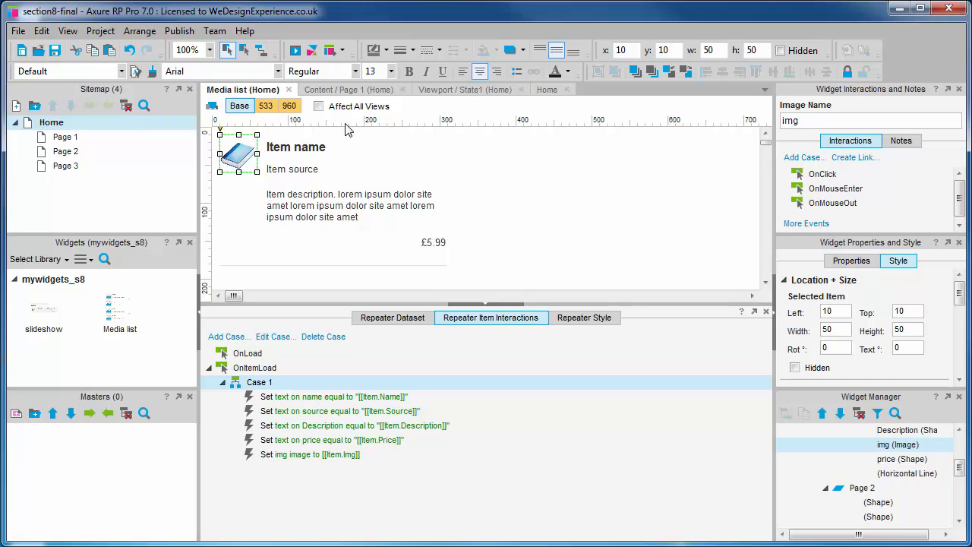
{"action": "left_click", "coordinate": [289, 106]}
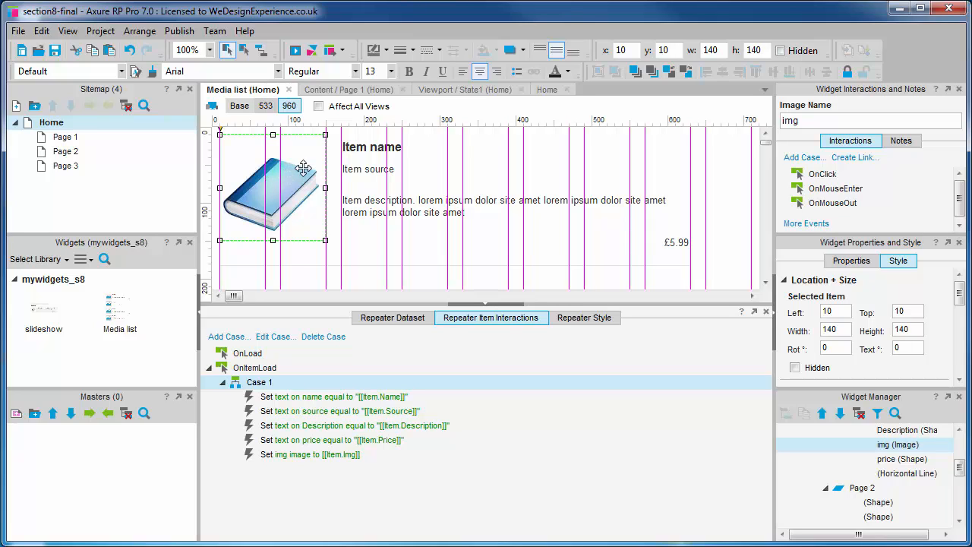
{"action": "left_click", "coordinate": [240, 105]}
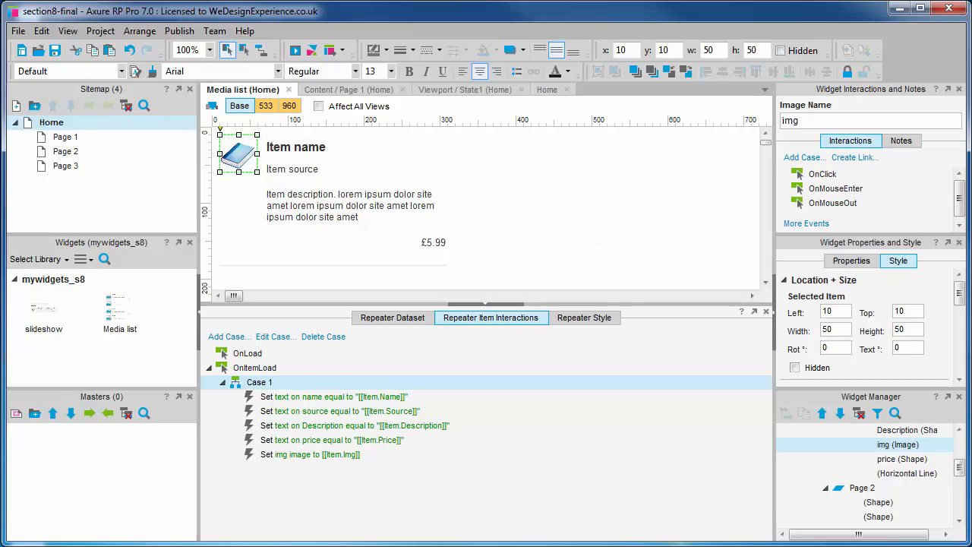
Step: Add a select list field named sizing to the widget notes
{"action": "left_click", "coordinate": [901, 140]}
{"action": "left_click", "coordinate": [913, 163]}
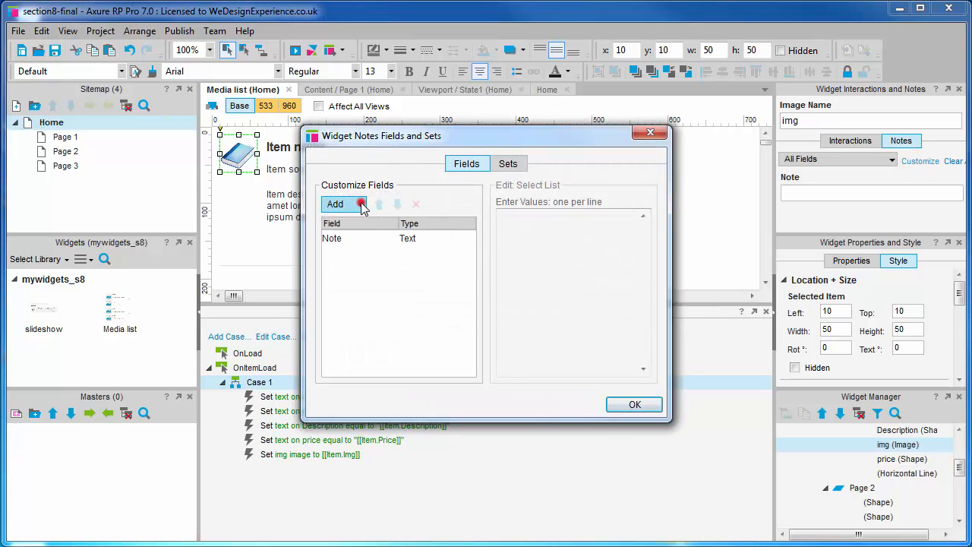
{"action": "left_click", "coordinate": [360, 205]}
{"action": "left_click", "coordinate": [368, 237]}
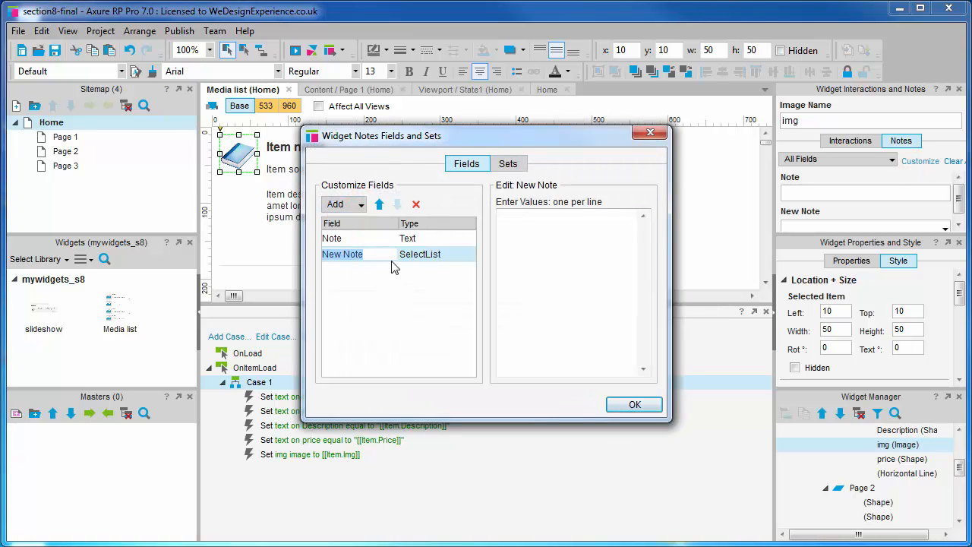
{"action": "type", "text": "sizing"}
{"action": "left_click", "coordinate": [408, 282]}
Step: Give the sizing field the values fixed and responsive, and save the note fields
{"action": "left_click", "coordinate": [539, 239]}
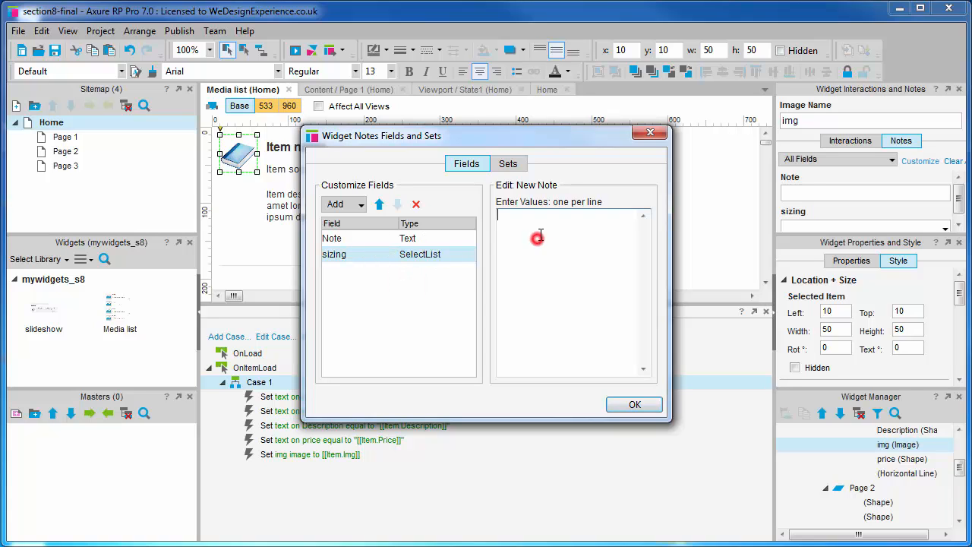
{"action": "type", "text": "fixed"}
{"action": "key", "text": "Return"}
{"action": "type", "text": "responsive"}
{"action": "left_click", "coordinate": [630, 404]}
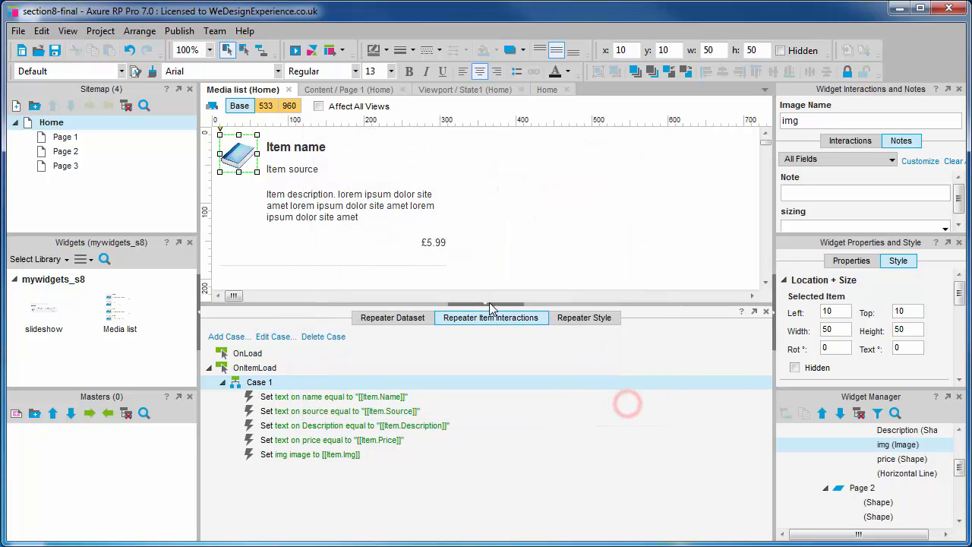
Step: Set the img widget's sizing note to fixed, enlarging the notes area to show the whole field
{"action": "left_click", "coordinate": [231, 150]}
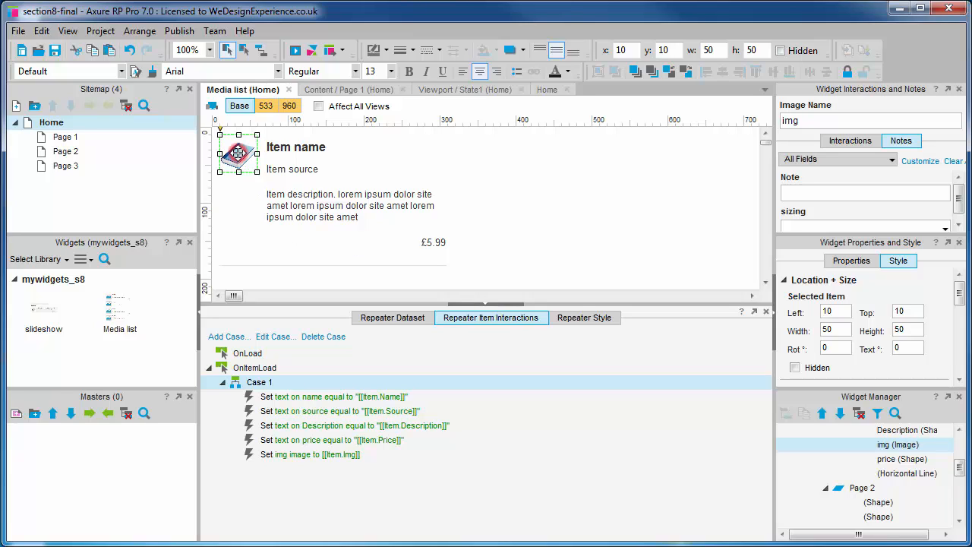
{"action": "left_click_drag", "start_coordinate": [960, 199], "coordinate": [961, 205]}
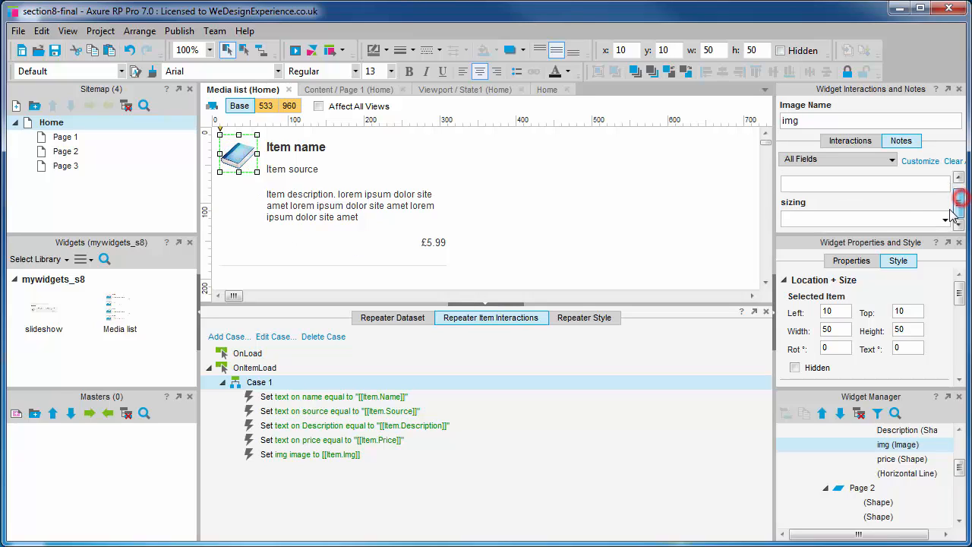
{"action": "left_click_drag", "start_coordinate": [890, 234], "coordinate": [889, 271]}
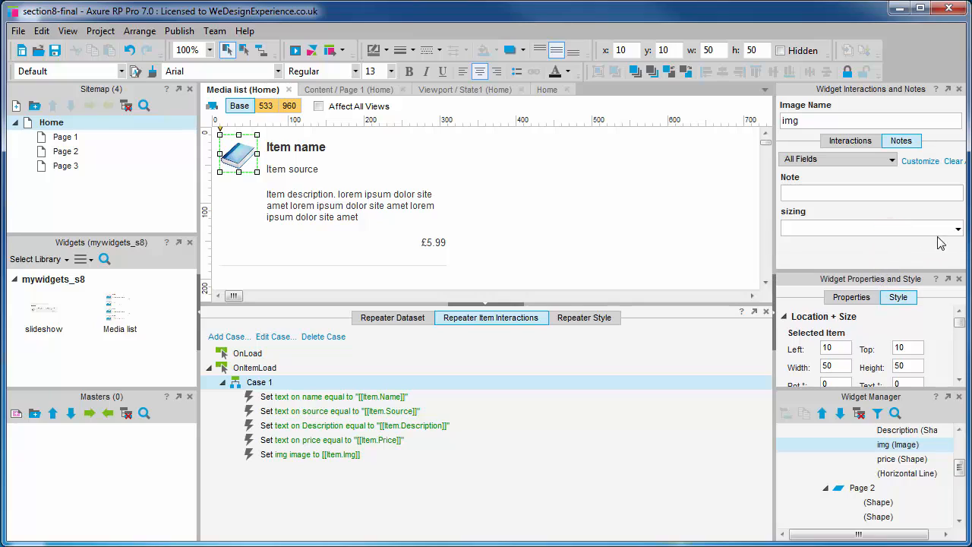
{"action": "left_click", "coordinate": [957, 230]}
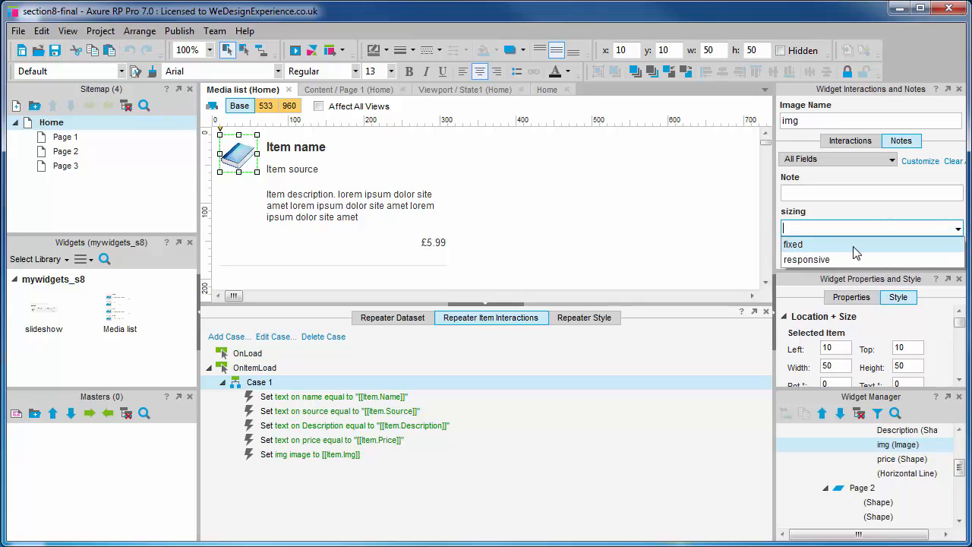
{"action": "left_click", "coordinate": [855, 252]}
Step: Try the responsive option in the img widget's sizing note, return it to fixed and deselect the widget
{"action": "left_click", "coordinate": [957, 228]}
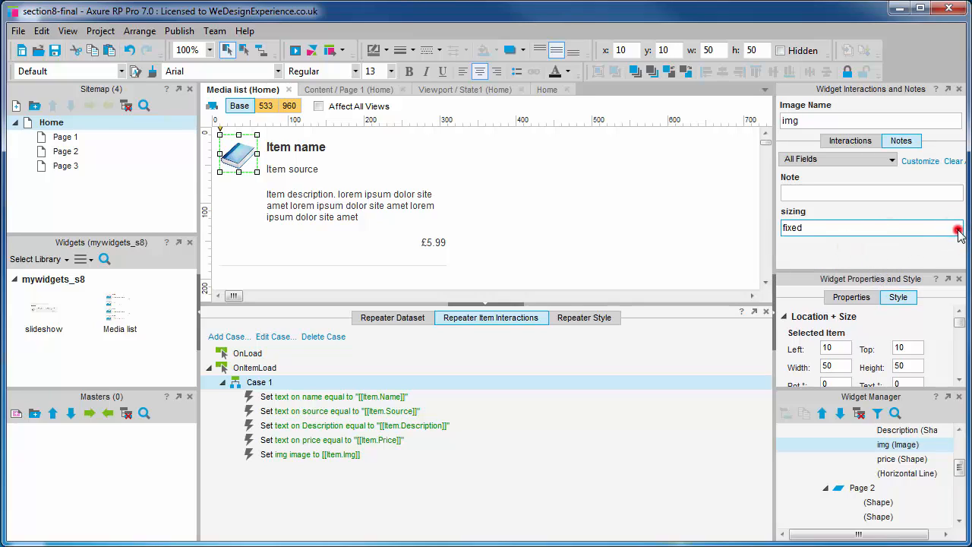
{"action": "left_click", "coordinate": [911, 260]}
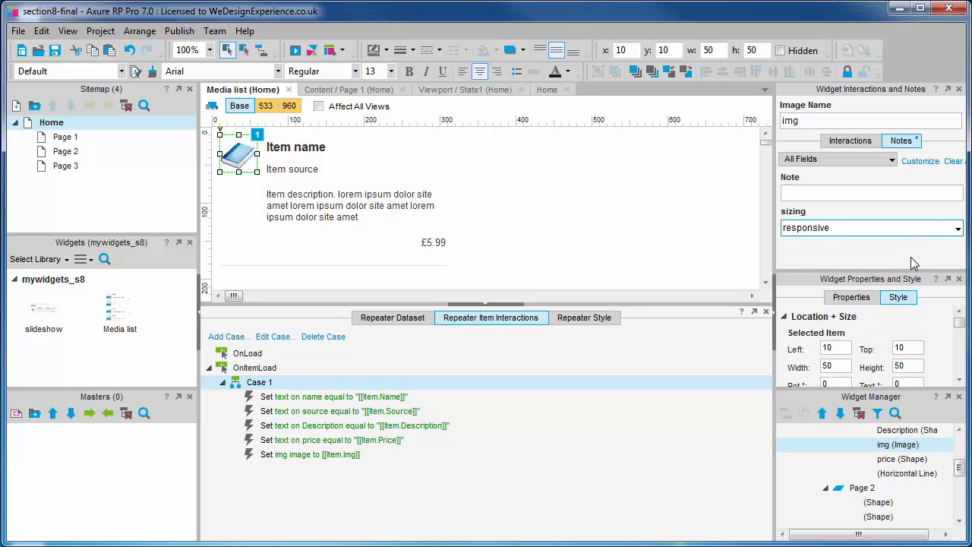
{"action": "left_click", "coordinate": [958, 228]}
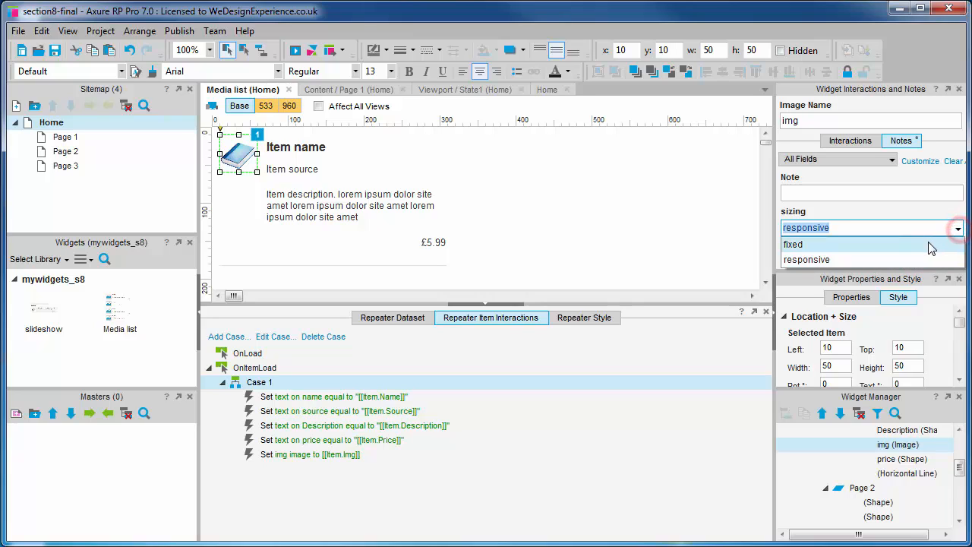
{"action": "left_click", "coordinate": [928, 243]}
{"action": "left_click", "coordinate": [666, 204]}
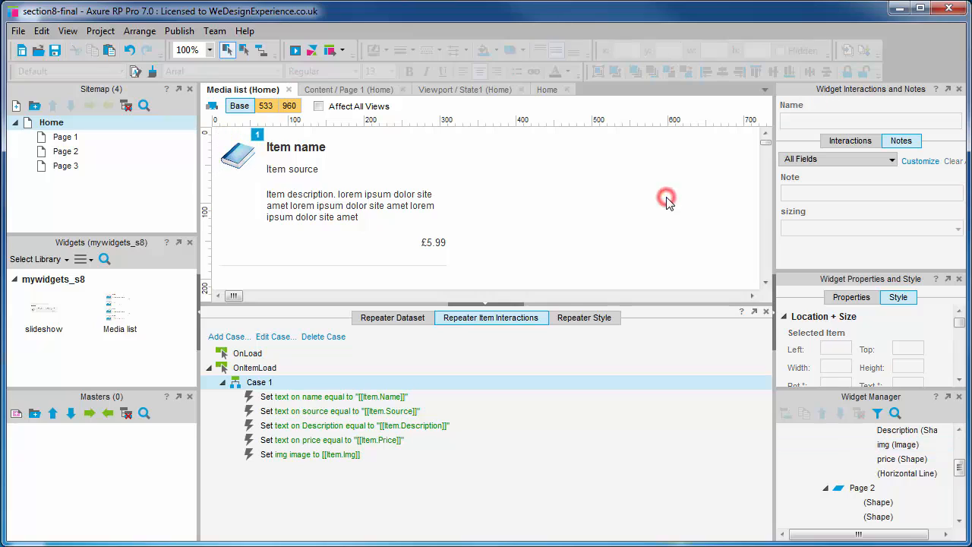